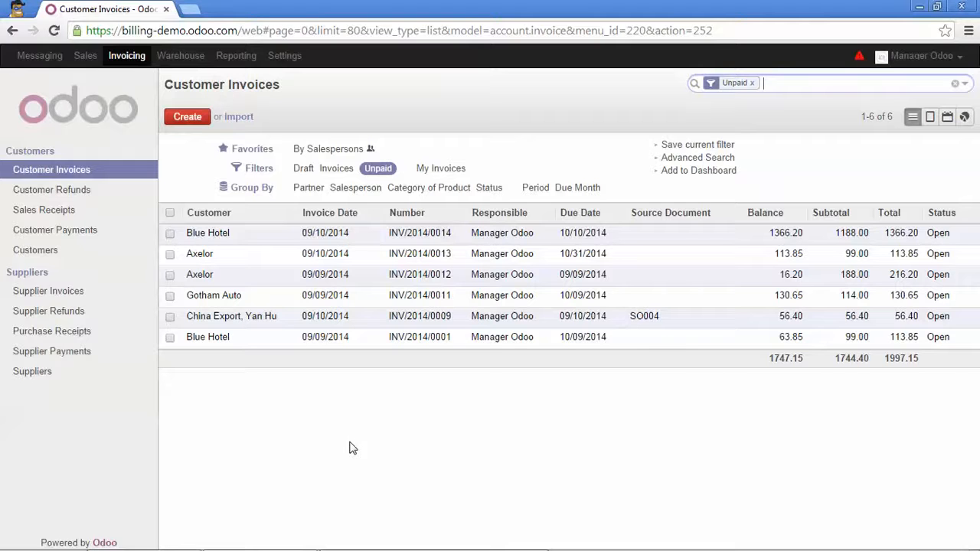
Register full payment of the 09/09/2014 Blue Hotel invoice with the MyBank (USD) payment method and check the invoice's recorded payments.
{"action": "left_click", "coordinate": [380, 344]}
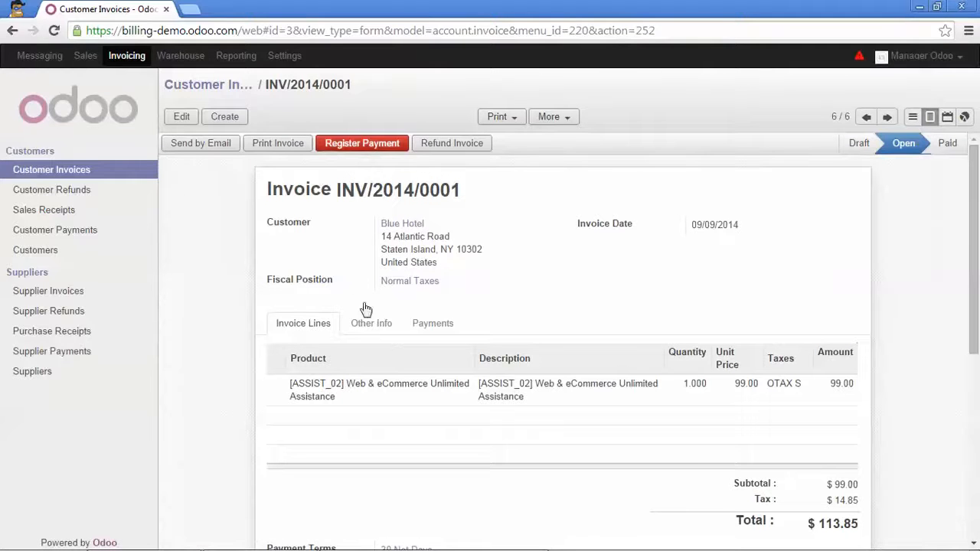
{"action": "left_click", "coordinate": [375, 150]}
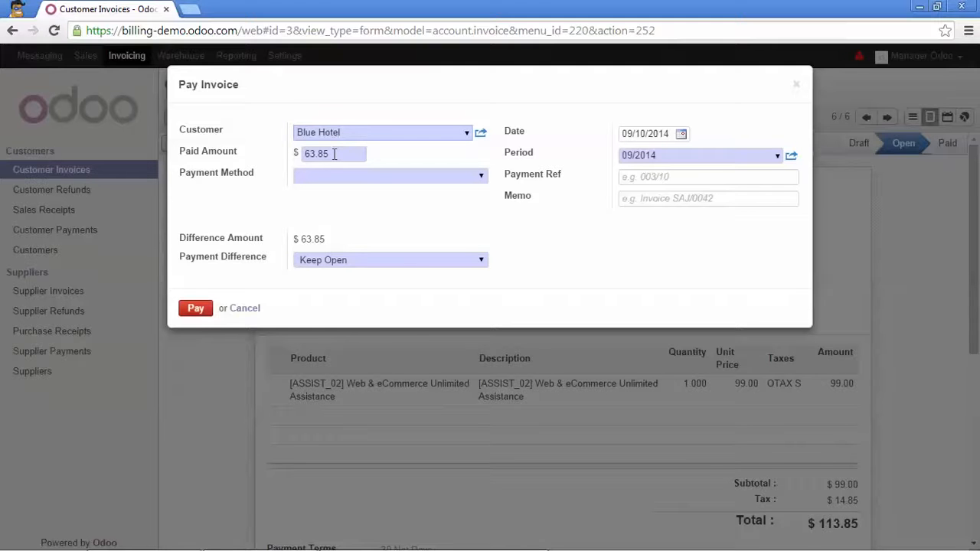
{"action": "left_click", "coordinate": [481, 178]}
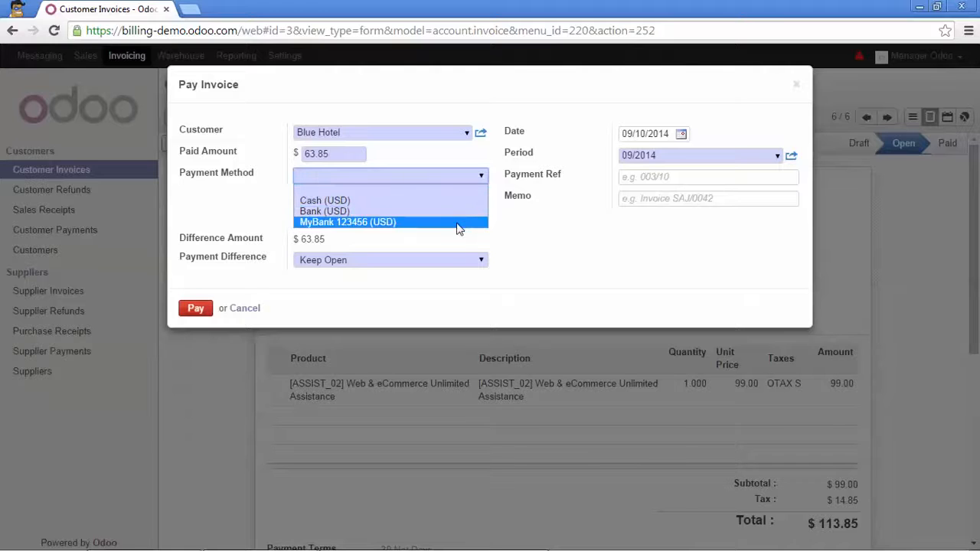
{"action": "left_click", "coordinate": [458, 222]}
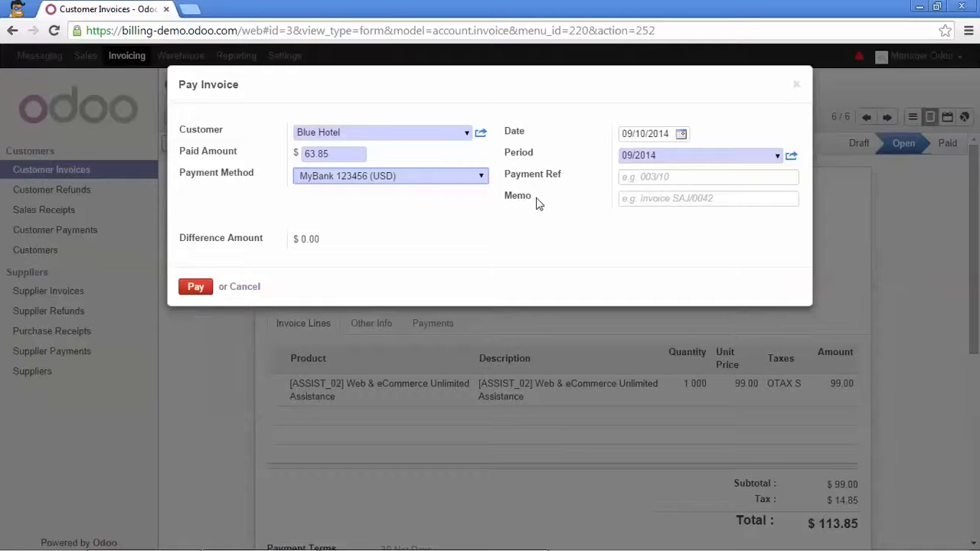
{"action": "left_click", "coordinate": [195, 289]}
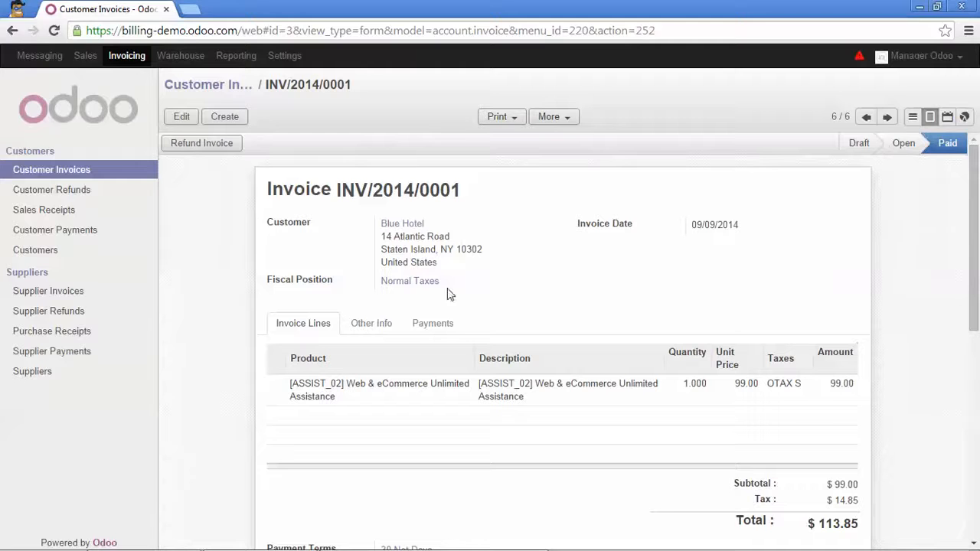
{"action": "left_click", "coordinate": [432, 325]}
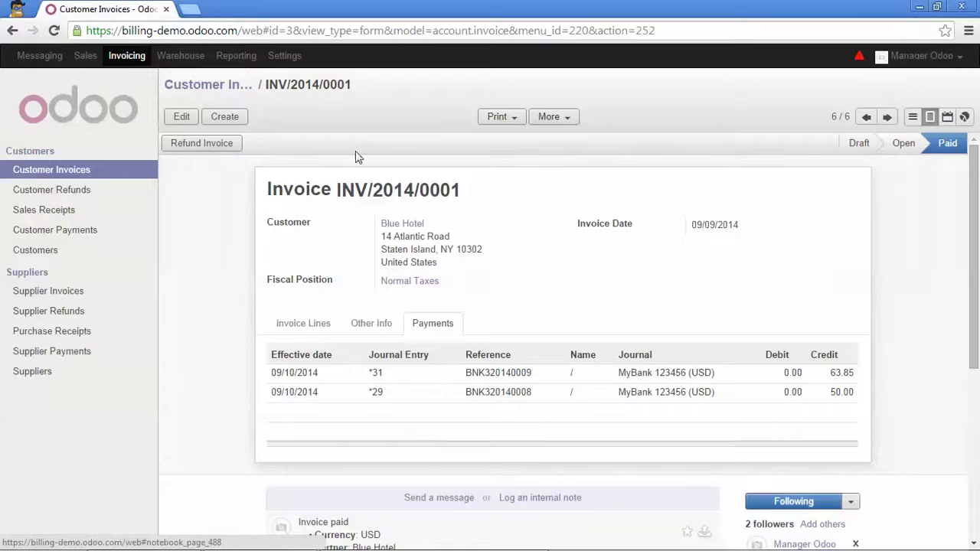
{"action": "left_click", "coordinate": [230, 86]}
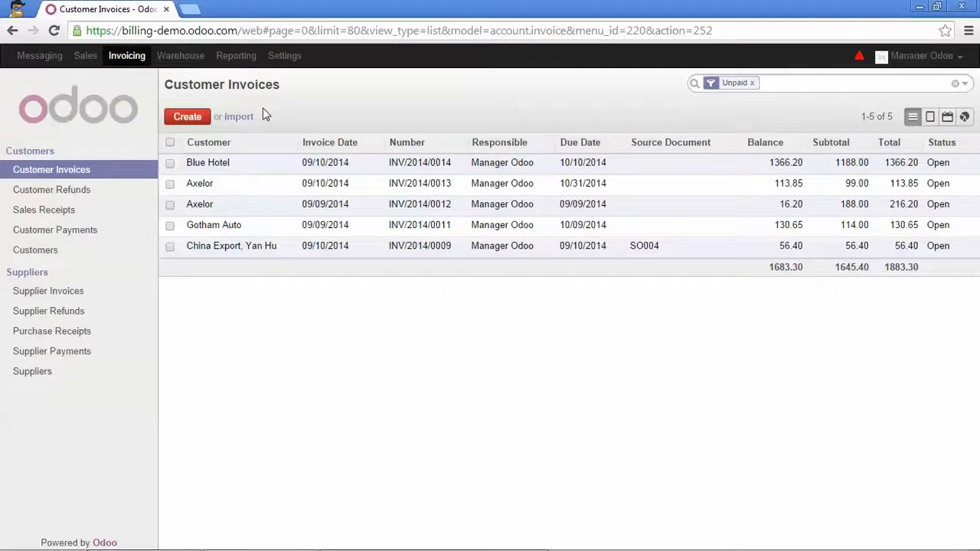
Register a partial payment of 500 on the 09/10/2014 Blue Hotel invoice with the MyBank (USD) method and return to the invoice list.
{"action": "left_click", "coordinate": [260, 167]}
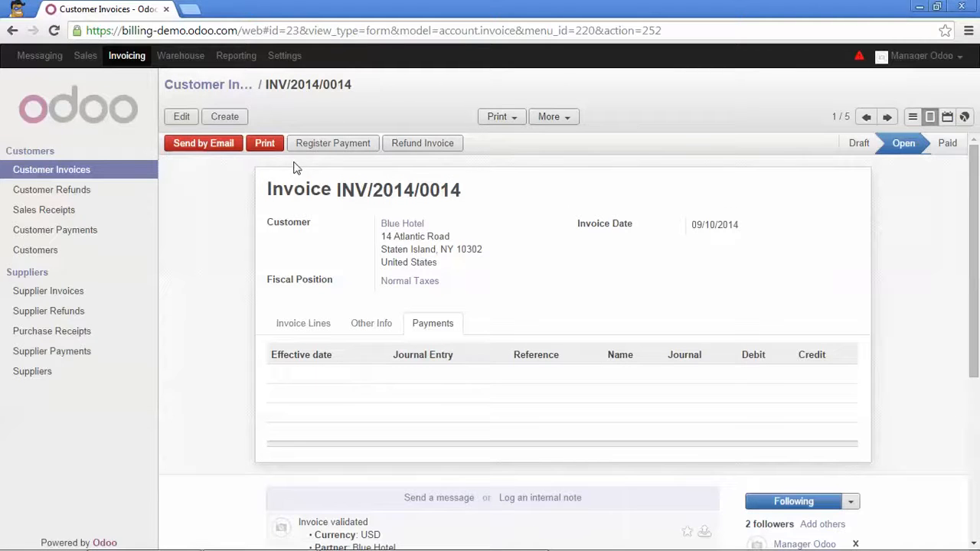
{"action": "left_click", "coordinate": [310, 321]}
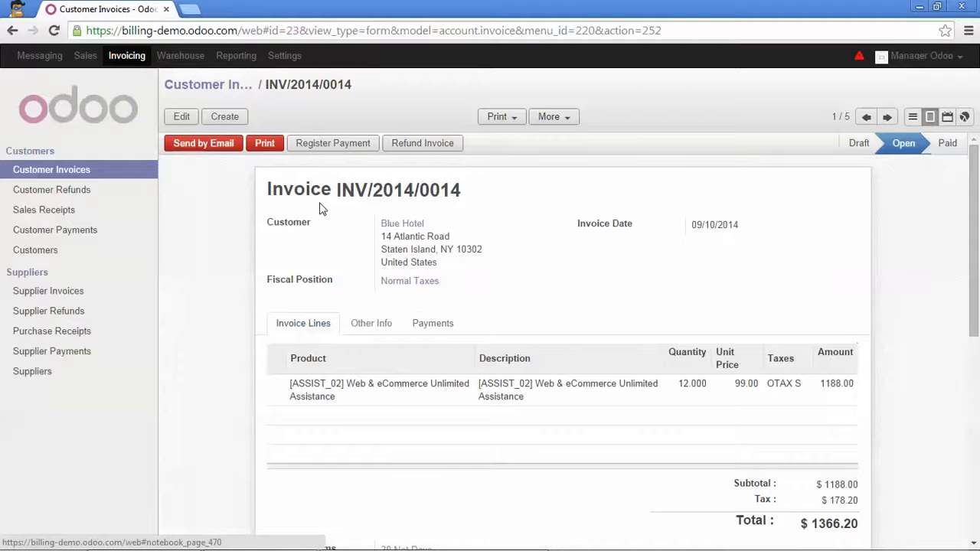
{"action": "left_click", "coordinate": [337, 144]}
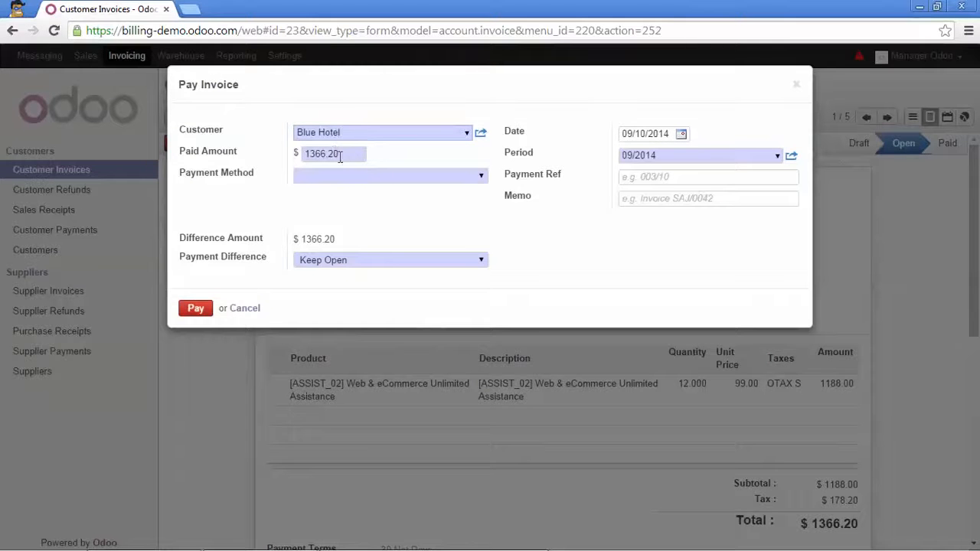
{"action": "left_click_drag", "start_coordinate": [348, 154], "coordinate": [303, 154]}
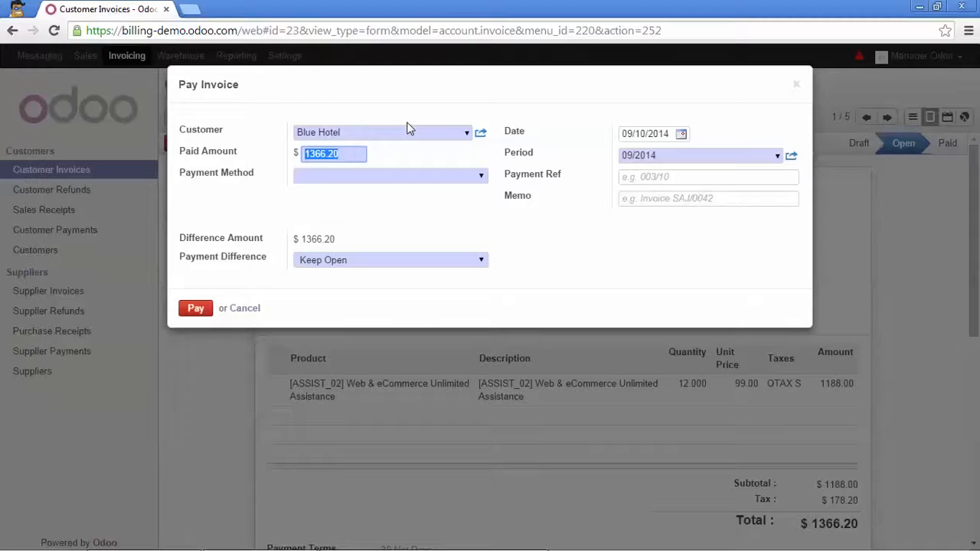
{"action": "type", "text": "500"}
{"action": "left_click", "coordinate": [479, 177]}
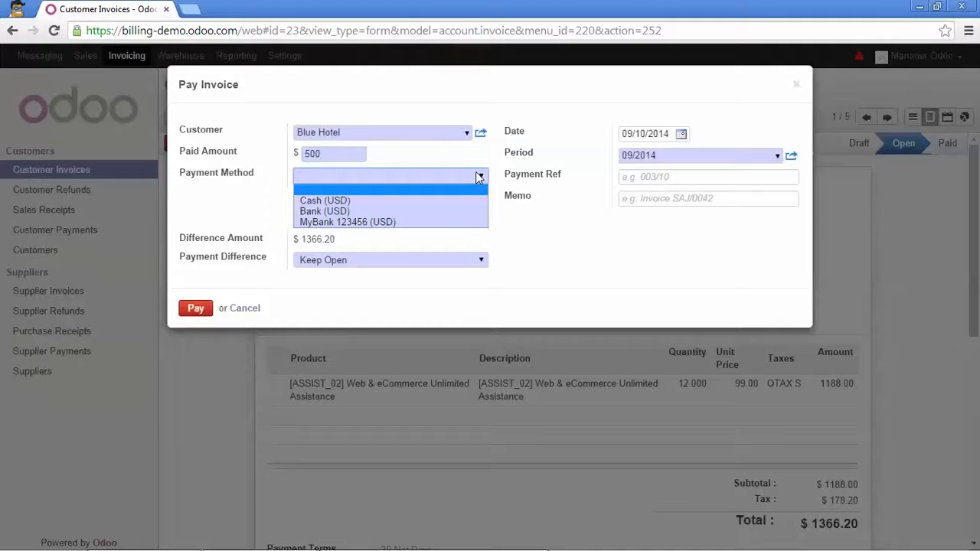
{"action": "left_click", "coordinate": [452, 223]}
{"action": "left_click", "coordinate": [194, 286]}
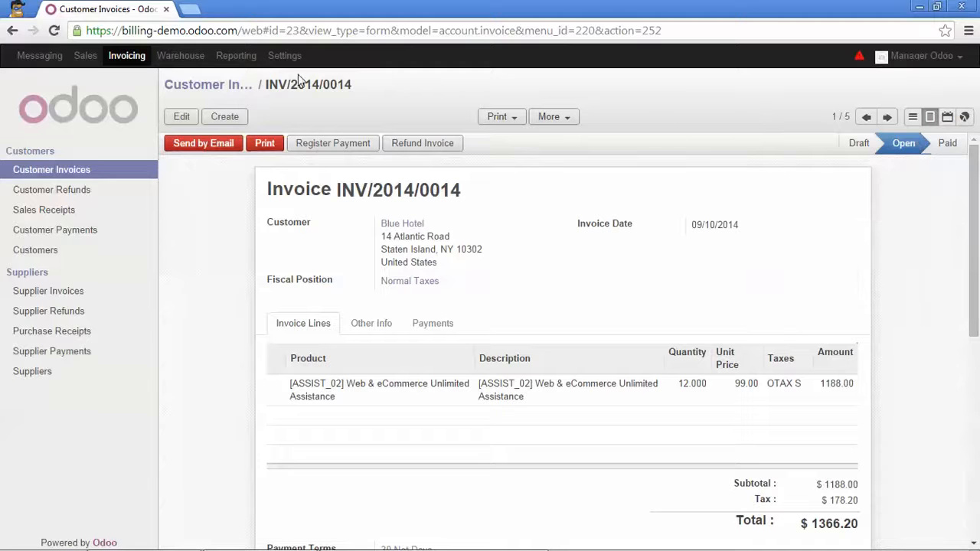
{"action": "left_click", "coordinate": [223, 85]}
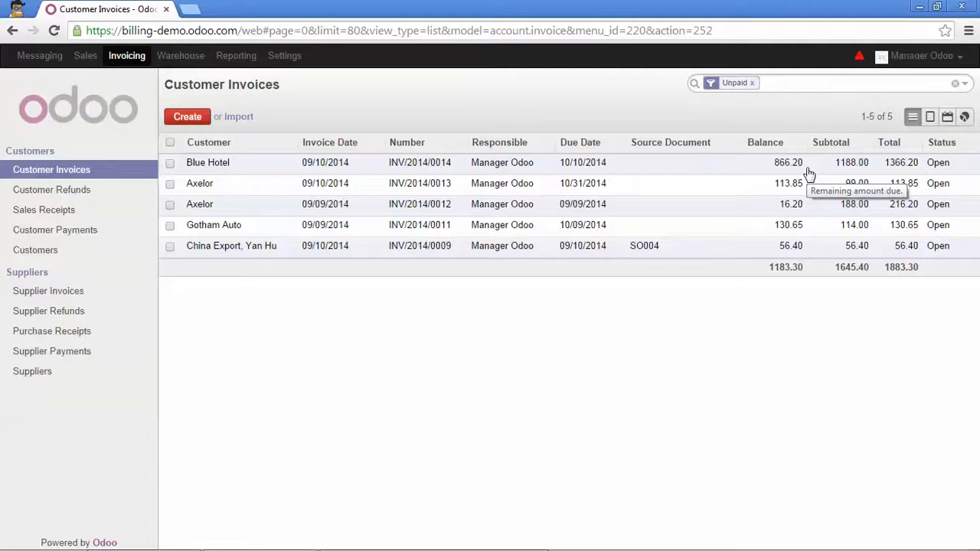
Pay the remaining balance of the partially paid Blue Hotel invoice with the MyBank (USD) method and return to the invoice list.
{"action": "left_click", "coordinate": [906, 165]}
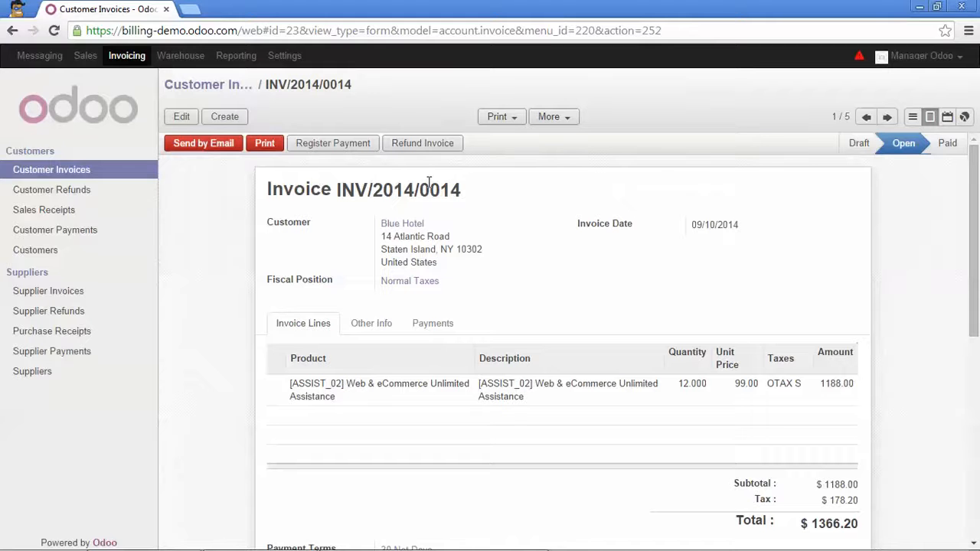
{"action": "left_click", "coordinate": [350, 147]}
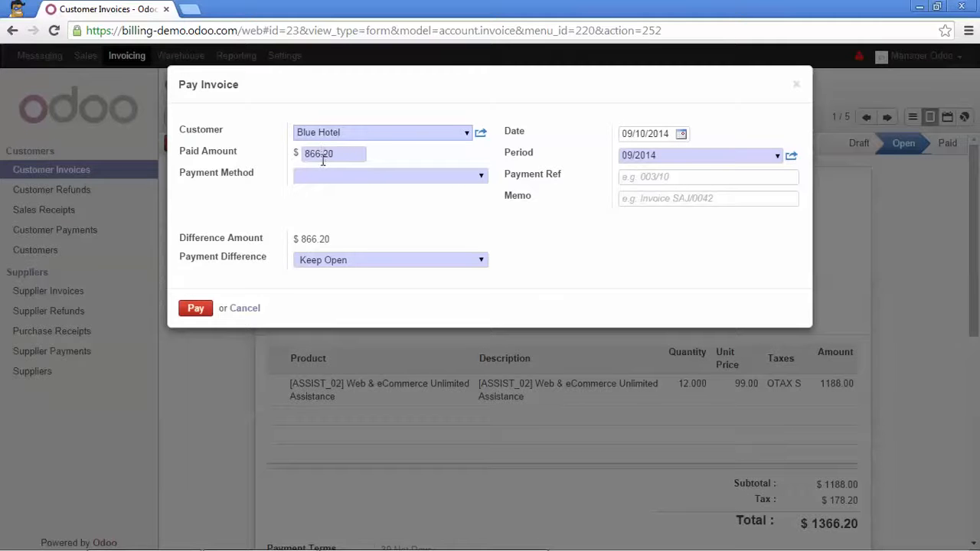
{"action": "left_click", "coordinate": [322, 176]}
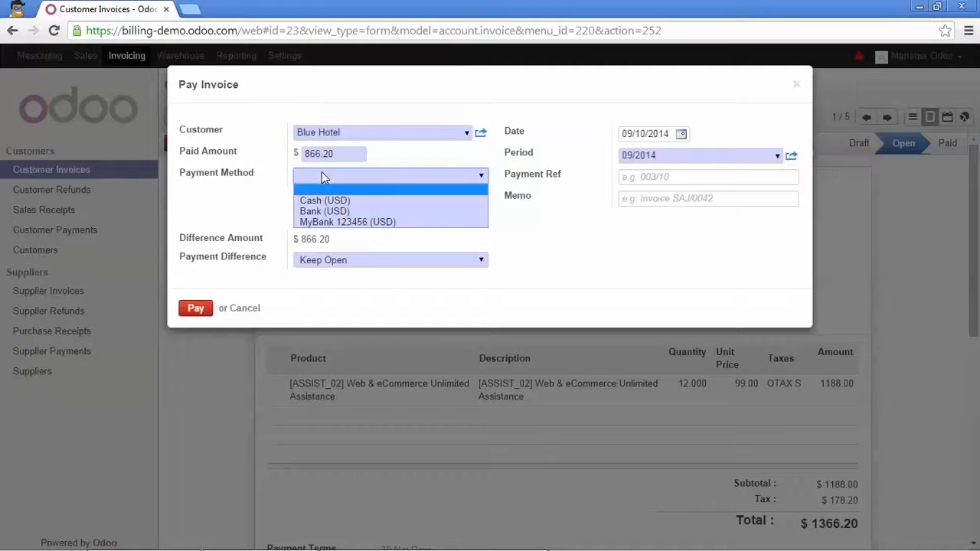
{"action": "left_click", "coordinate": [329, 222]}
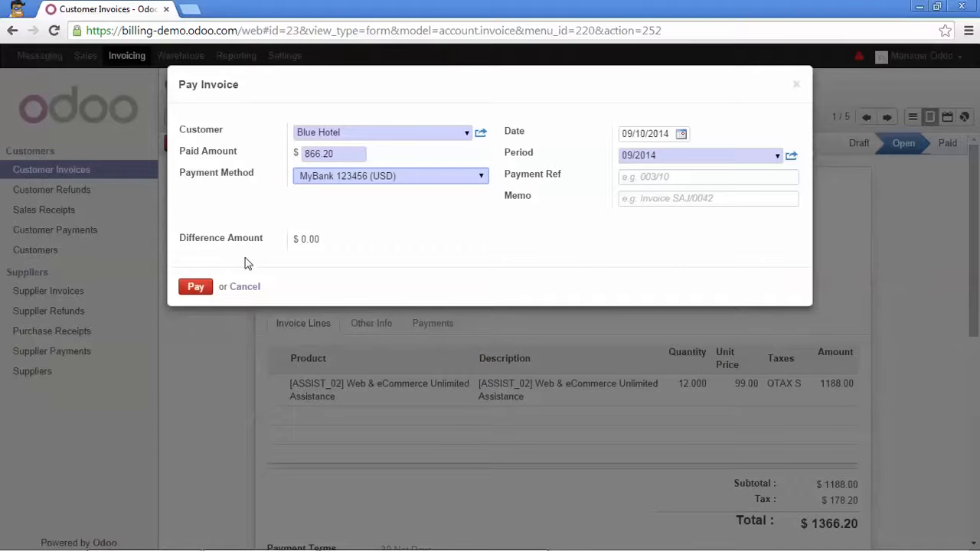
{"action": "left_click", "coordinate": [196, 288]}
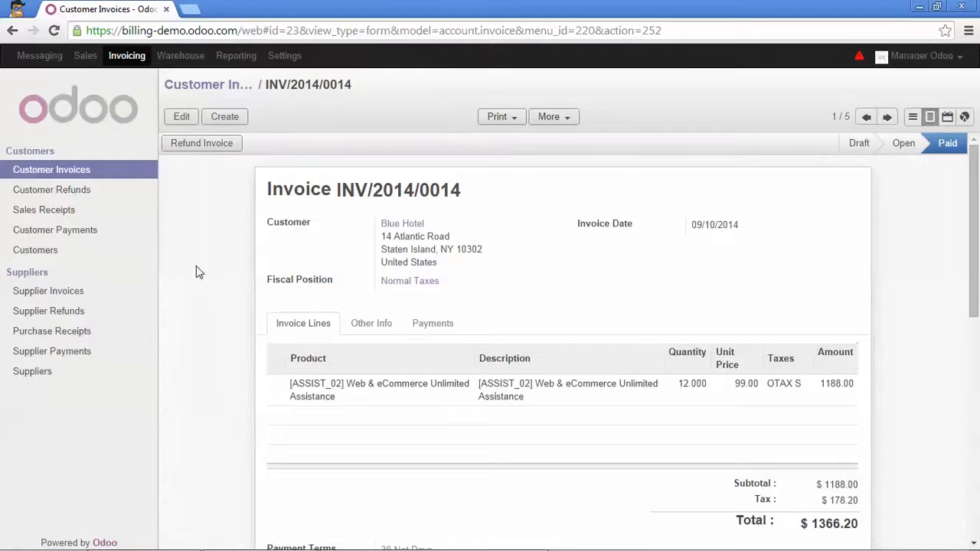
{"action": "left_click", "coordinate": [188, 89]}
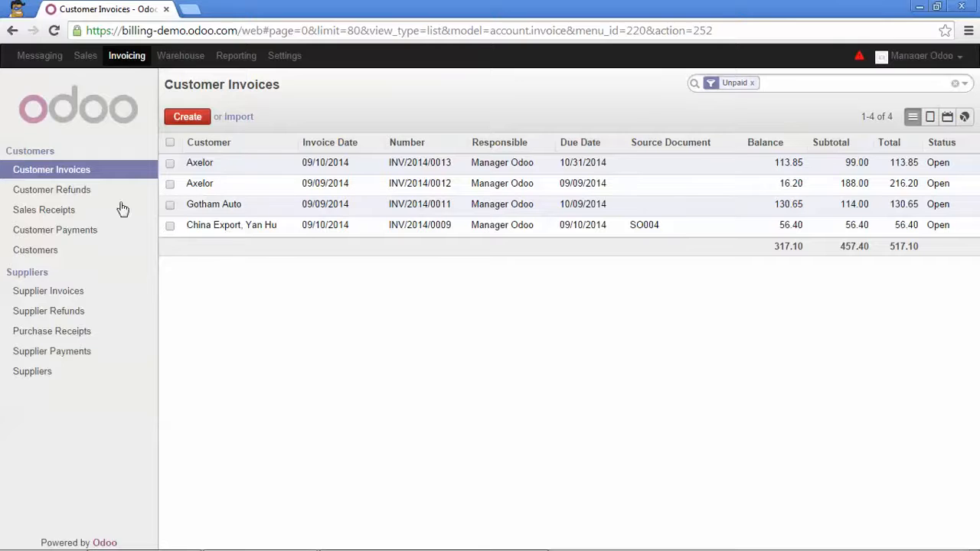
Create a customer payment from Axelor with a paid amount of 100 and validate it.
{"action": "left_click", "coordinate": [57, 232]}
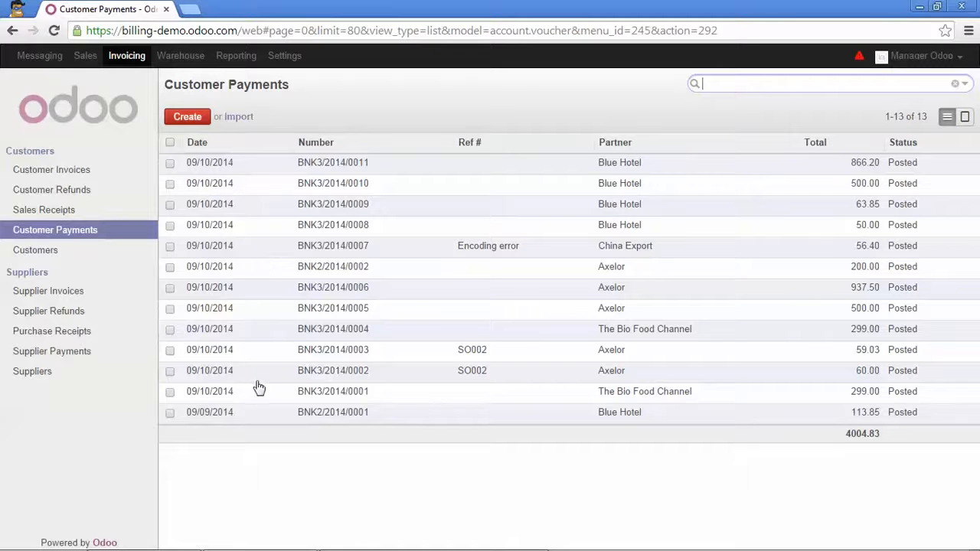
{"action": "left_click", "coordinate": [188, 118]}
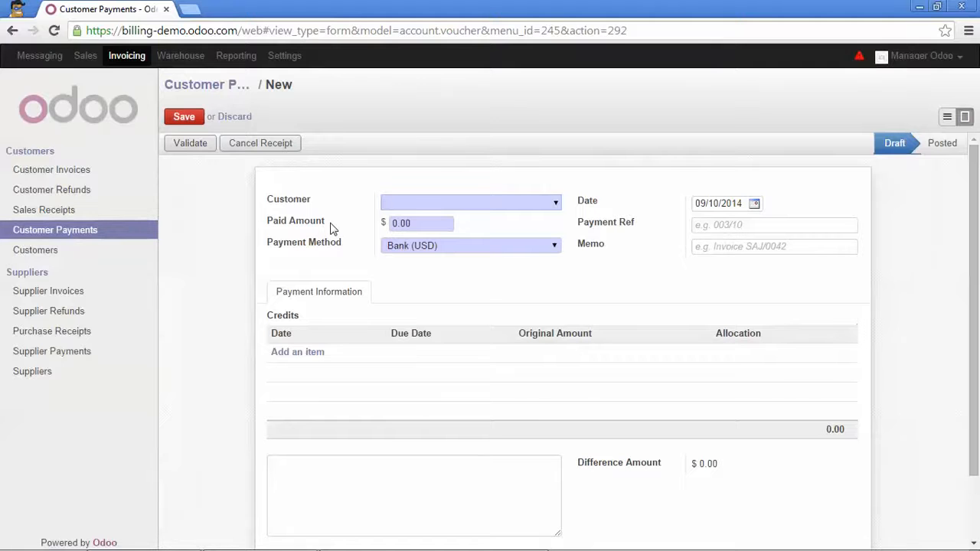
{"action": "type", "text": "axelo"}
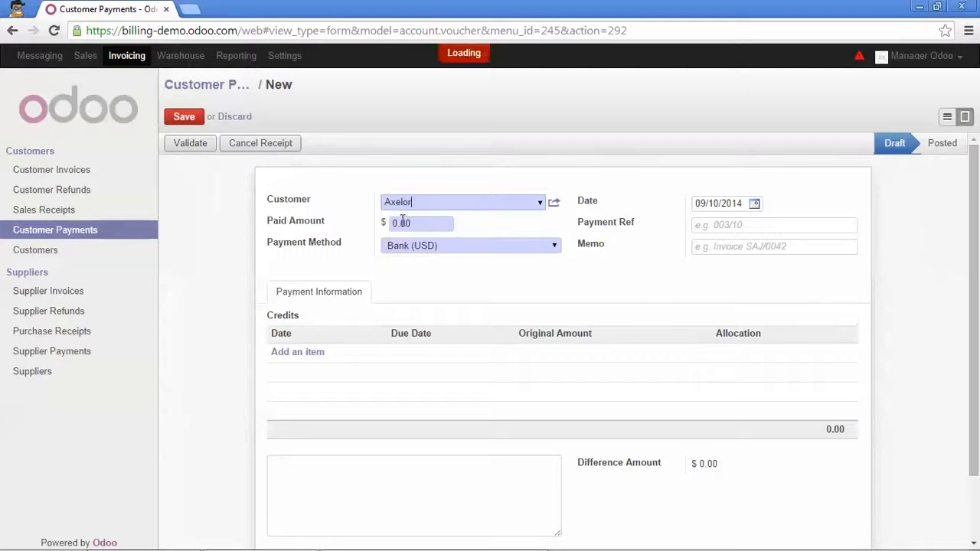
{"action": "left_click", "coordinate": [404, 221]}
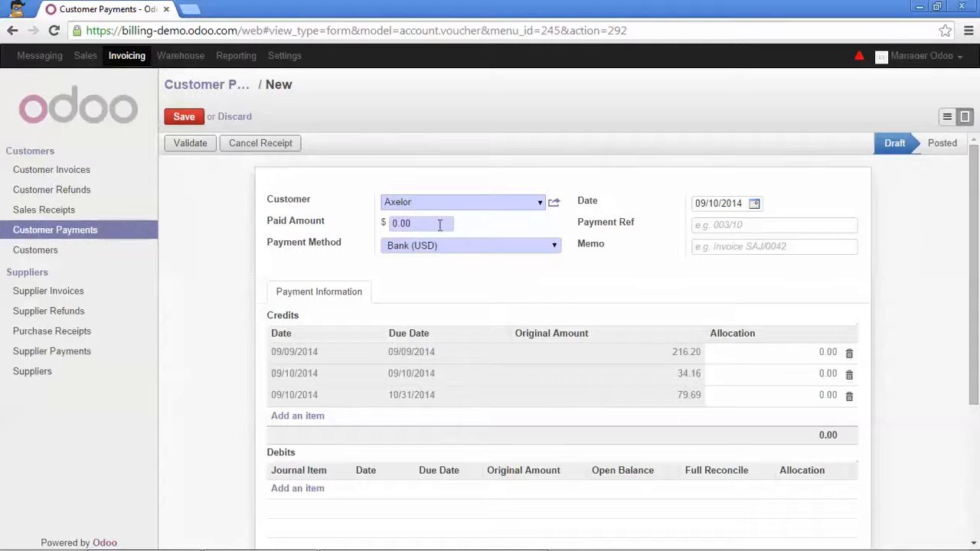
{"action": "left_click_drag", "start_coordinate": [440, 223], "coordinate": [380, 218]}
{"action": "type", "text": "100"}
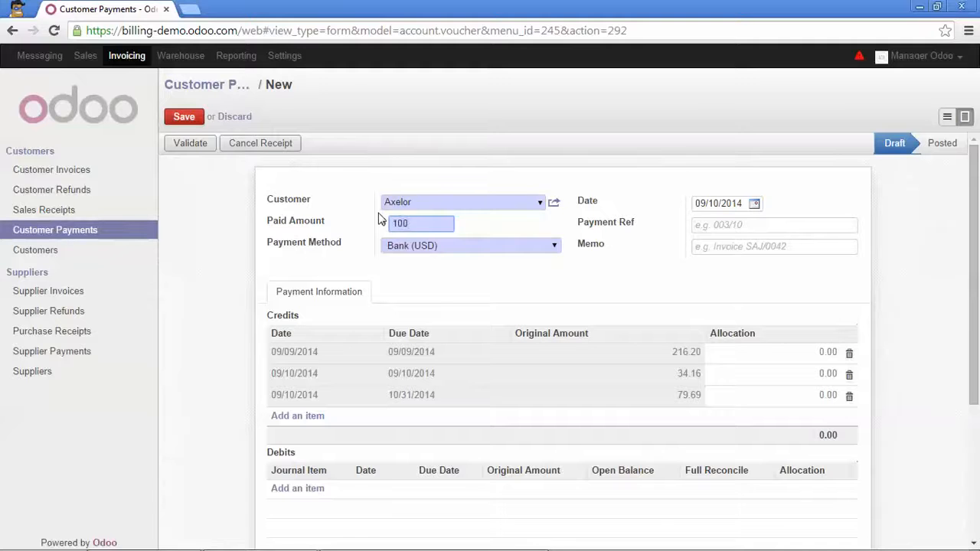
{"action": "left_click", "coordinate": [438, 278]}
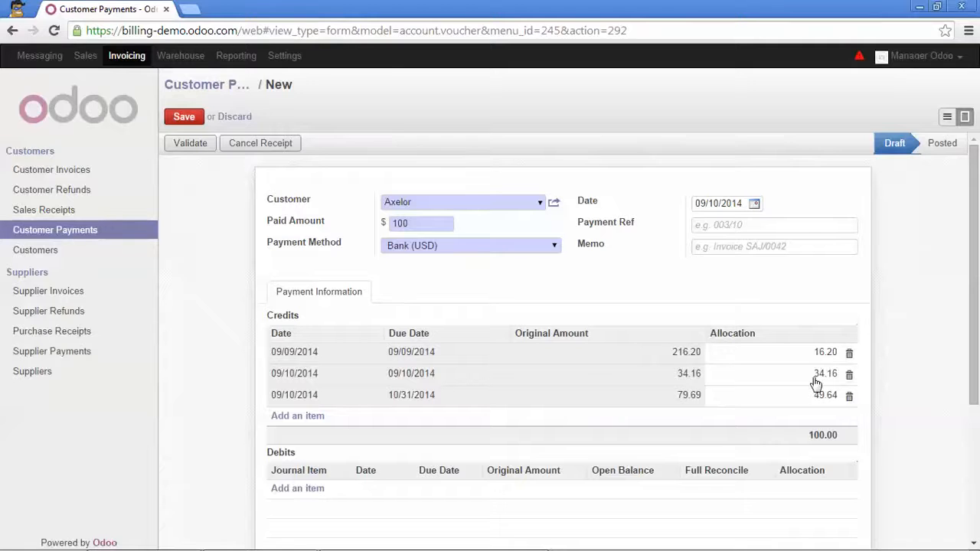
{"action": "left_click", "coordinate": [190, 146]}
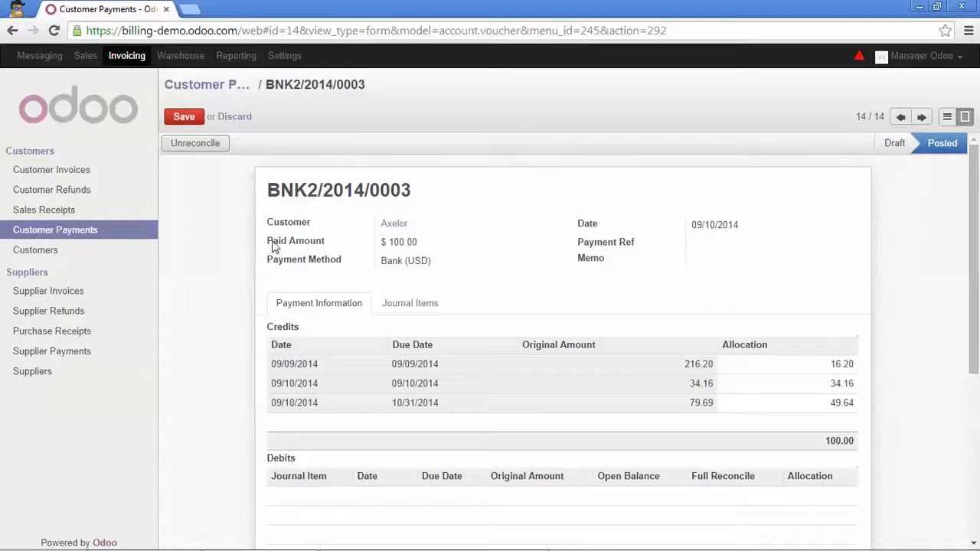
Filter the customer invoices to Unpaid, examine the open Axelor invoice and return to the list.
{"action": "left_click", "coordinate": [81, 174]}
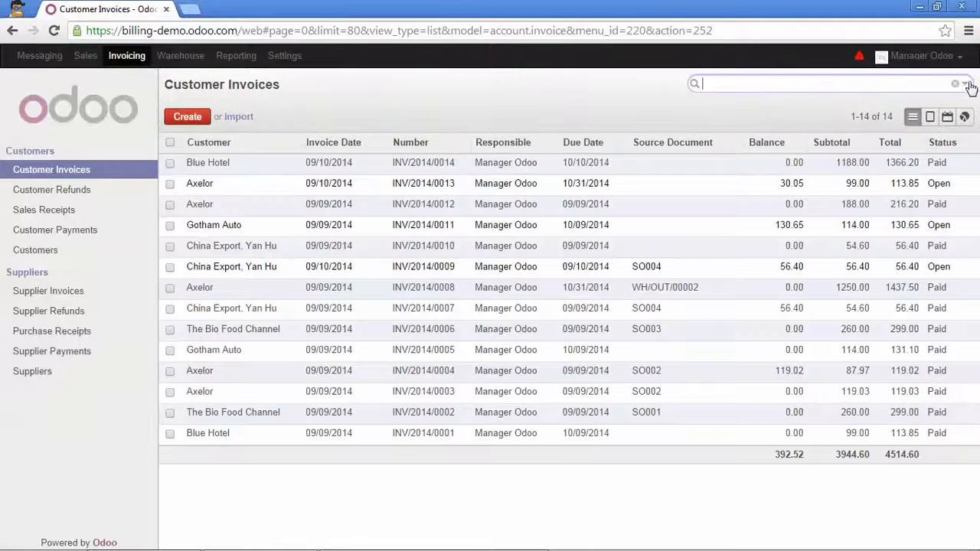
{"action": "left_click", "coordinate": [965, 84]}
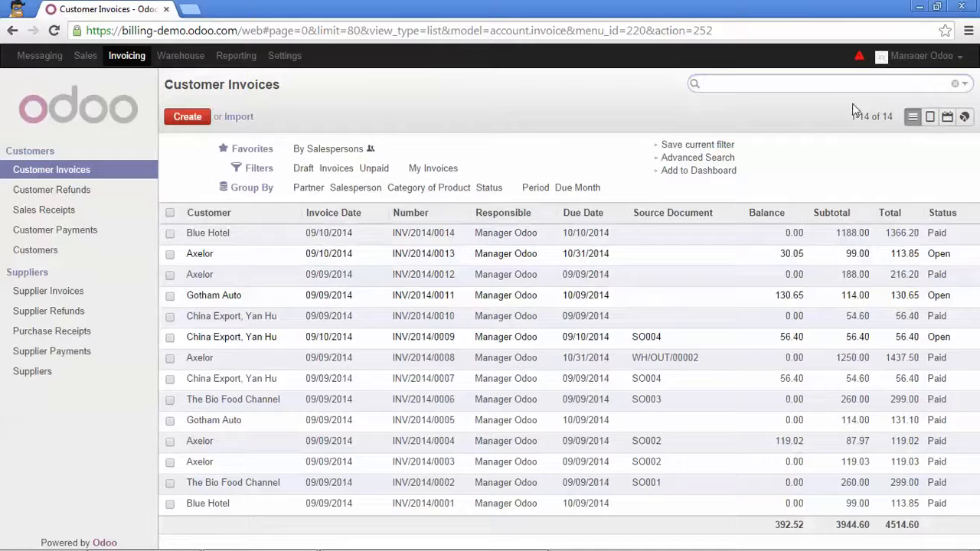
{"action": "left_click", "coordinate": [375, 169]}
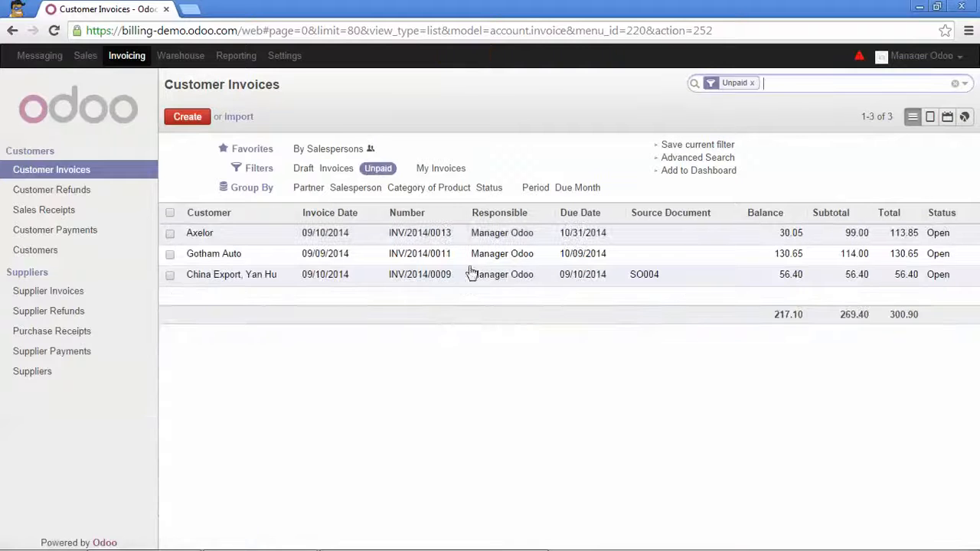
{"action": "left_click", "coordinate": [365, 239]}
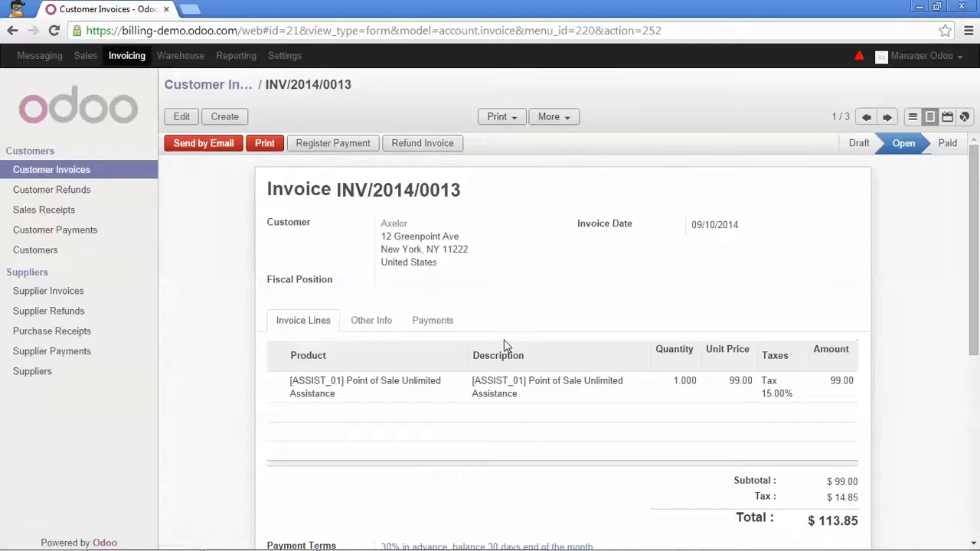
{"action": "left_click", "coordinate": [198, 90]}
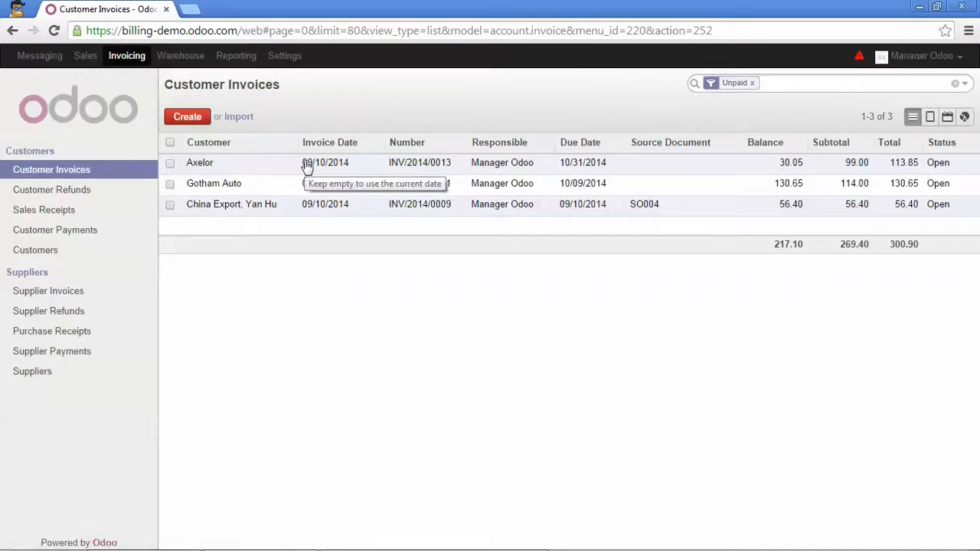